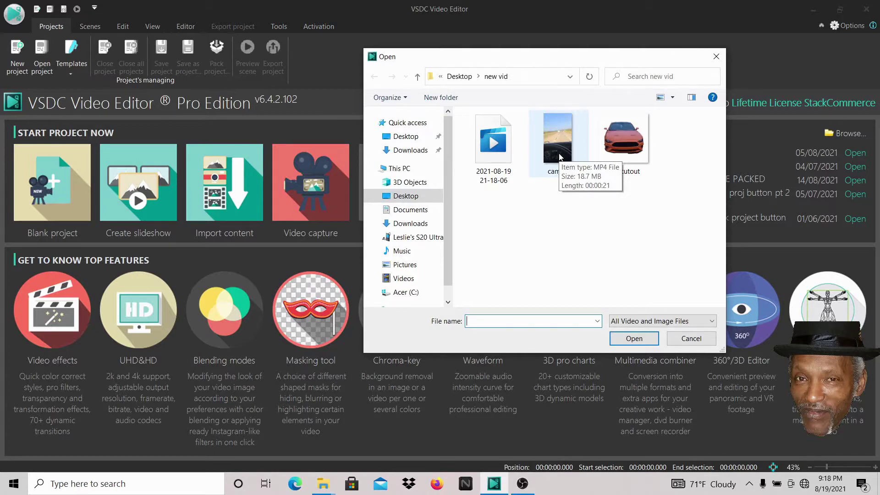
Create a project from the camper video with the suggested settings and rotate the clip 90 degrees clockwise.
double_click(559, 156)
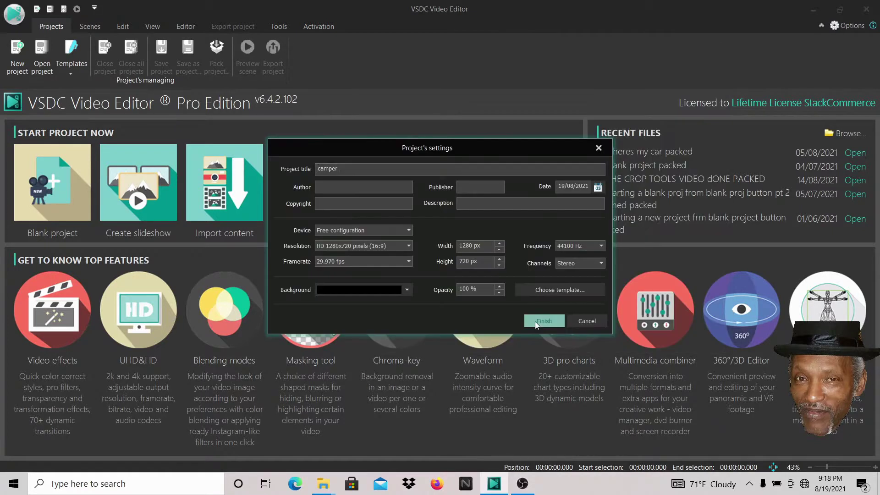
left_click(535, 321)
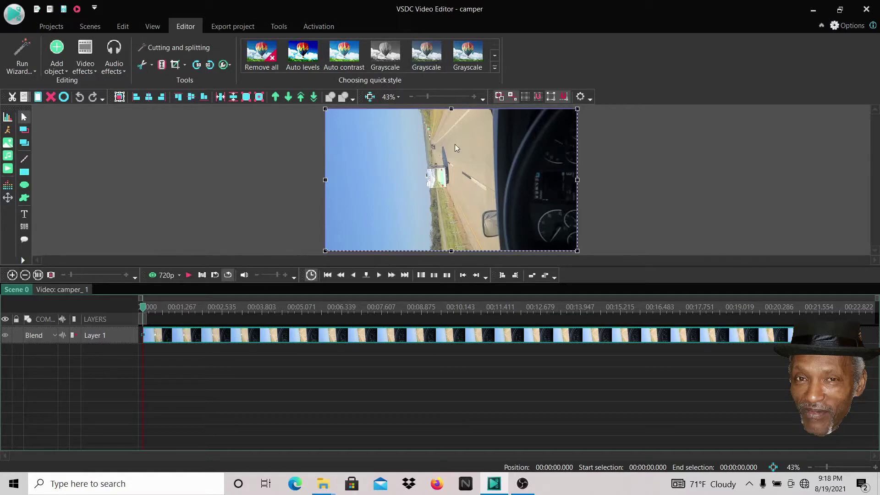
left_click(198, 65)
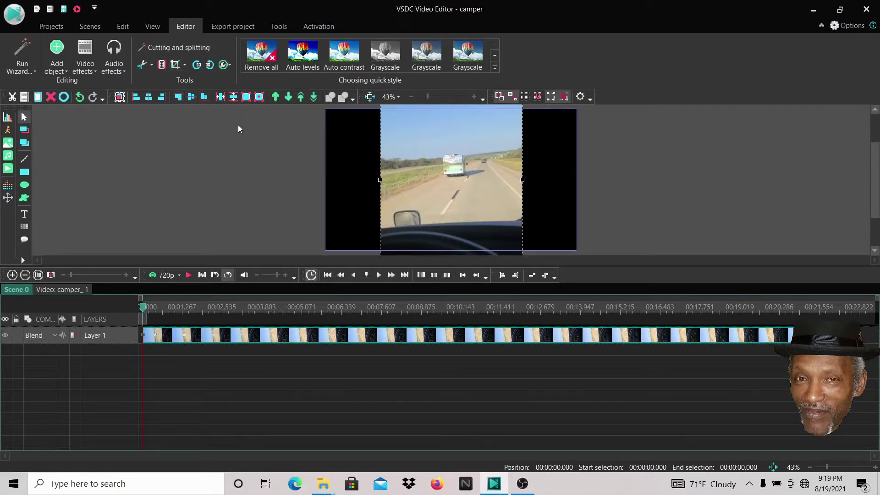
Try to crop the rotated clip to a custom region of about 182x186 px around the camper on the road.
left_click(182, 68)
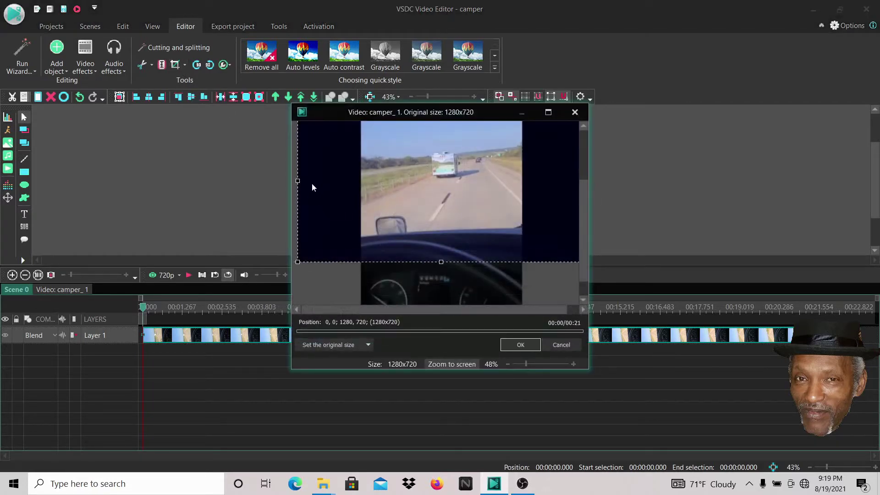
left_click_drag(297, 181, 429, 179)
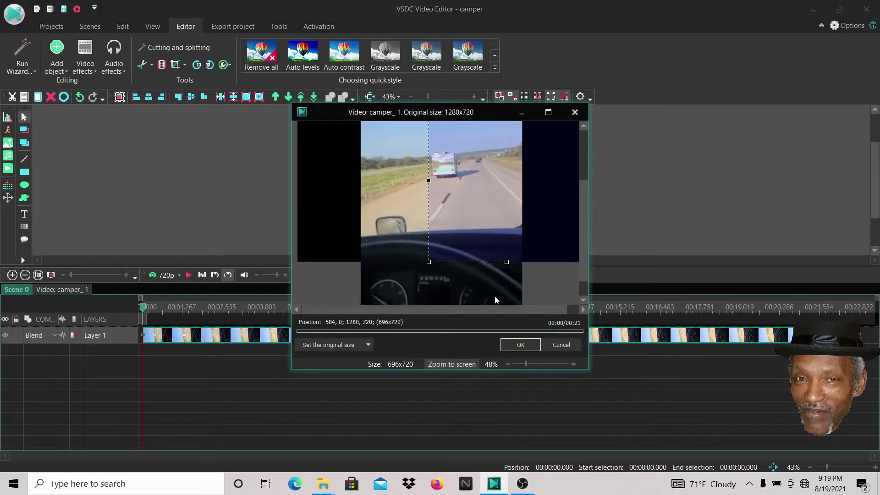
left_click_drag(508, 262, 505, 186)
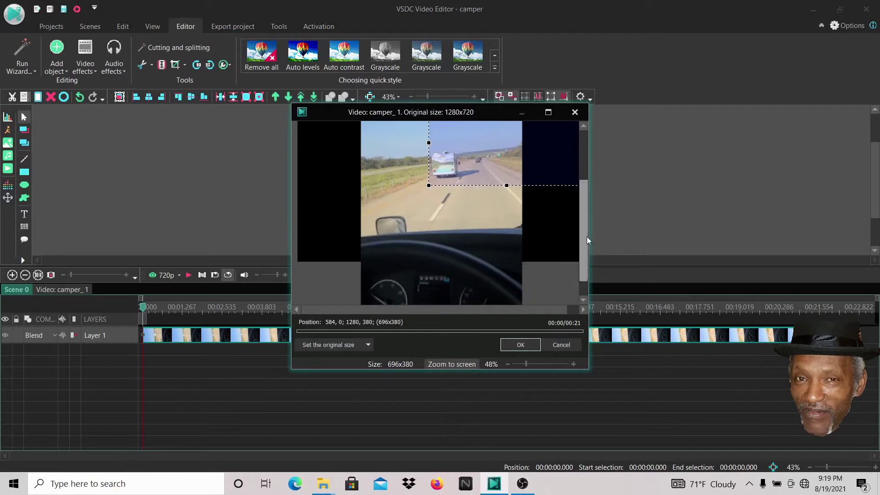
left_click_drag(587, 237, 586, 201)
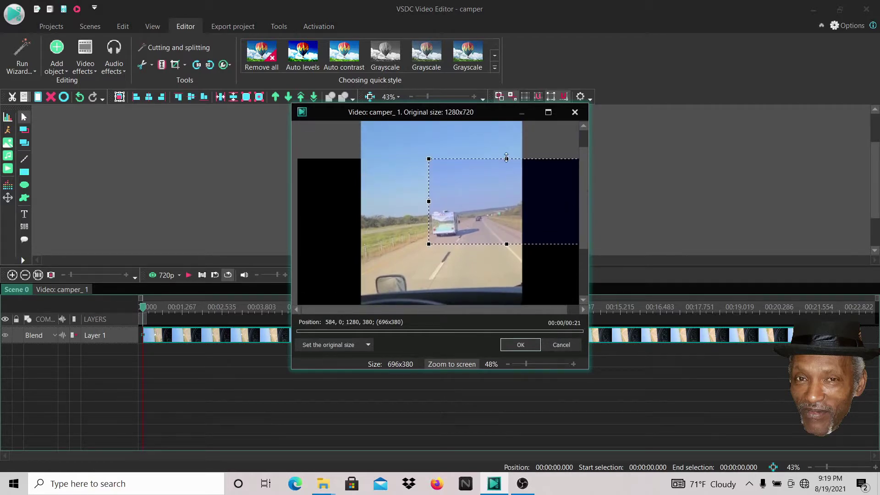
left_click_drag(506, 157, 504, 202)
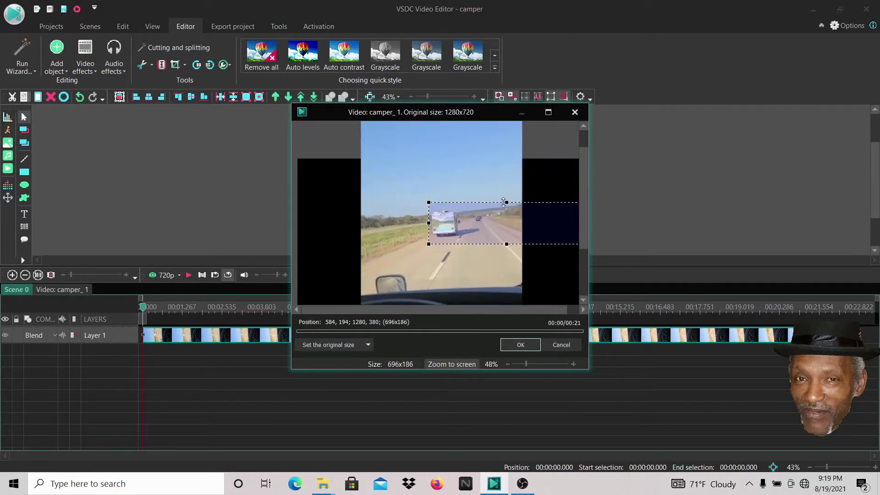
left_click_drag(467, 312, 521, 310)
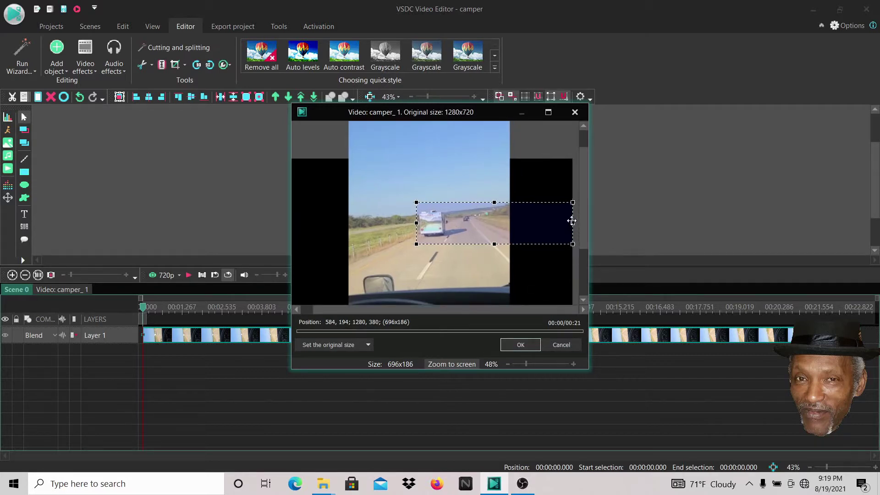
left_click_drag(572, 221, 457, 222)
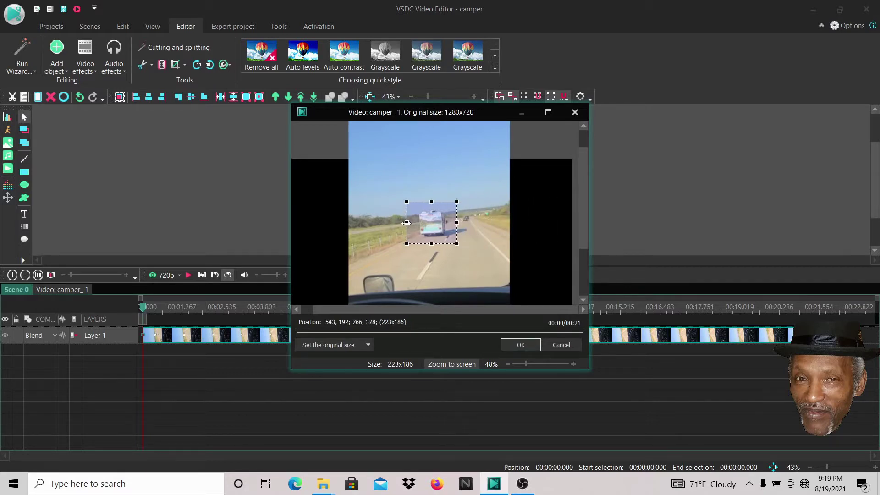
left_click_drag(407, 223, 416, 224)
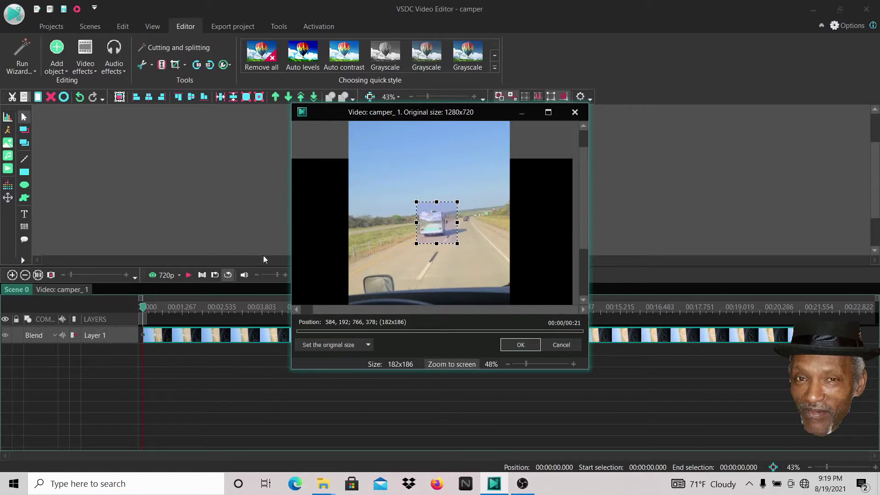
left_click(521, 345)
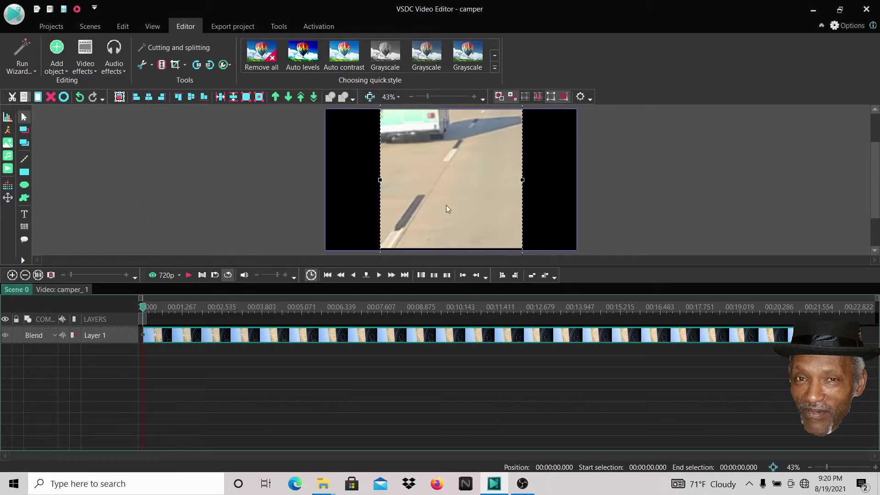
Close the camper project without saving it.
left_click(54, 27)
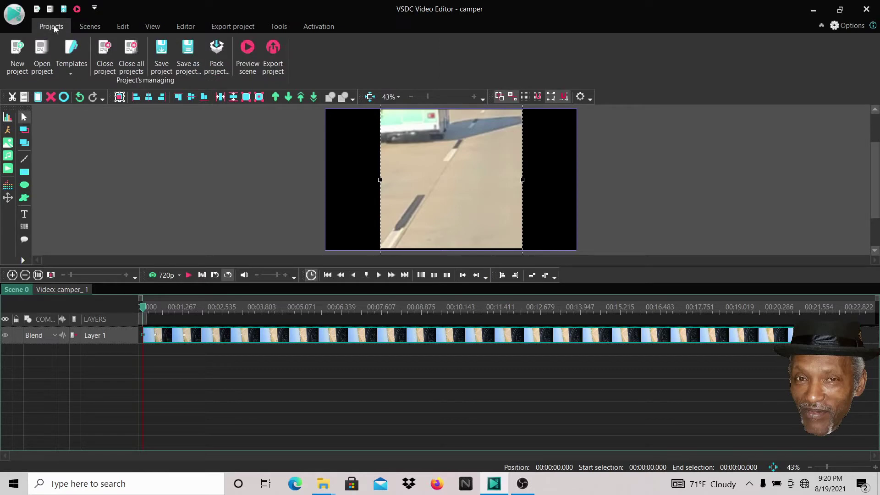
left_click(105, 48)
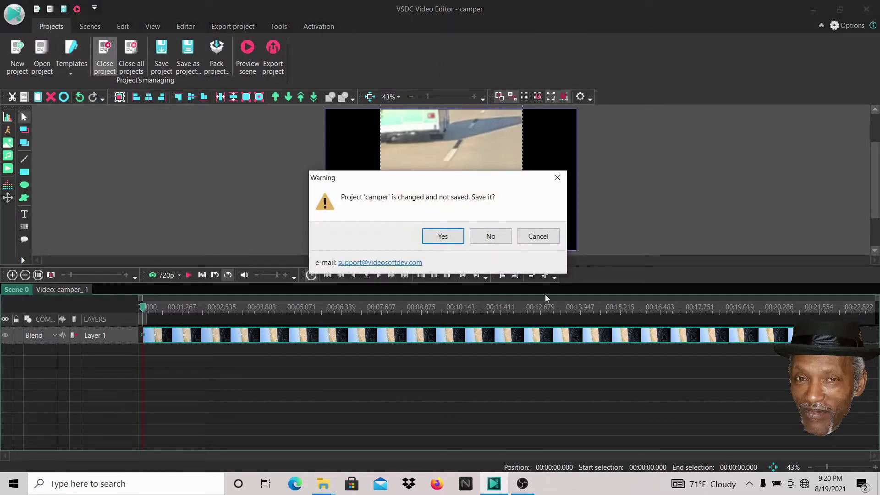
left_click(490, 237)
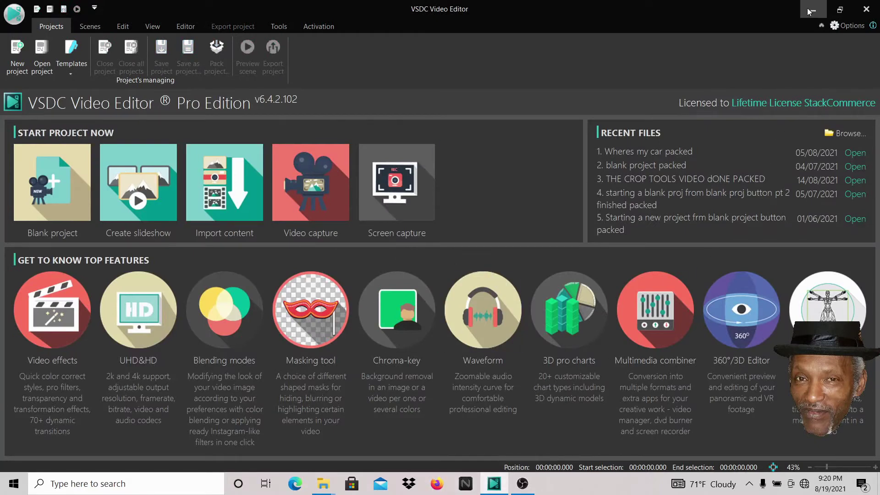
Load the camper video from the new vid folder into HandBrake and set its video to constant framerate.
key("super+d")
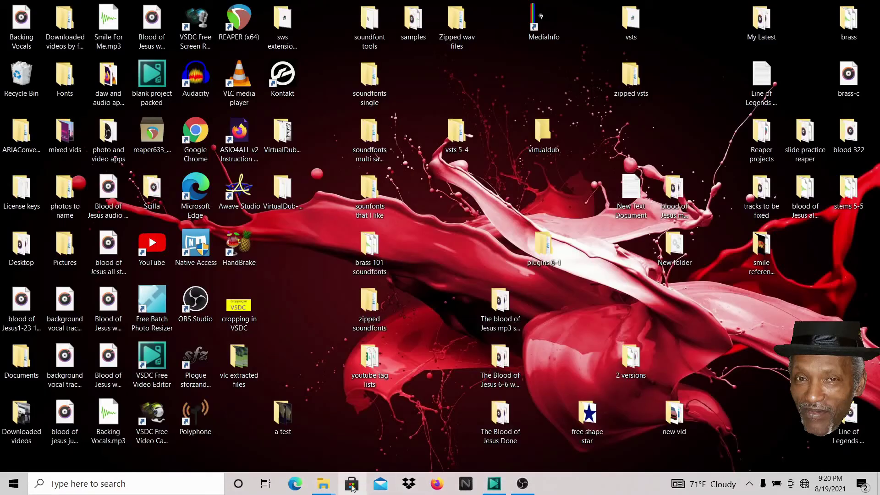
mouse_move(329, 485)
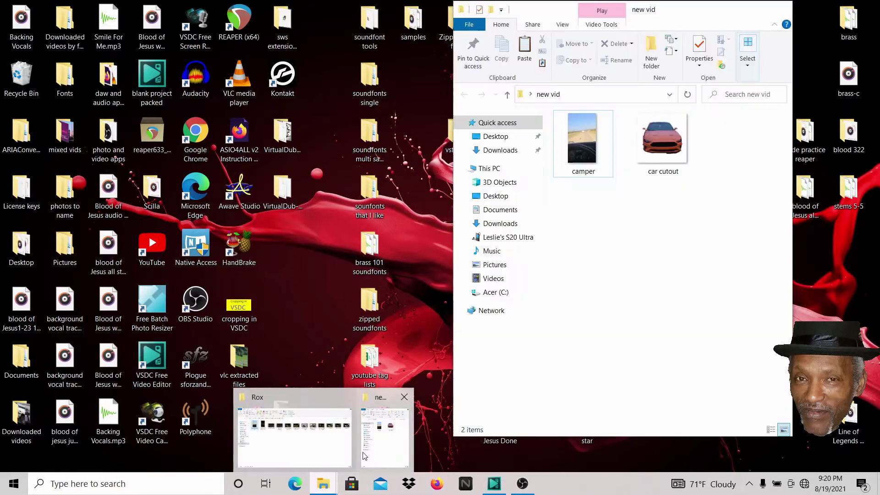
left_click(372, 443)
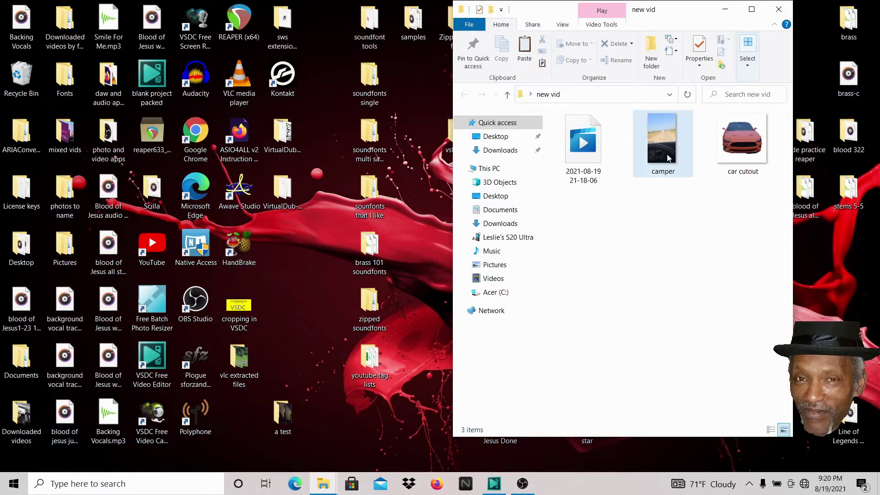
left_click_drag(667, 158, 237, 251)
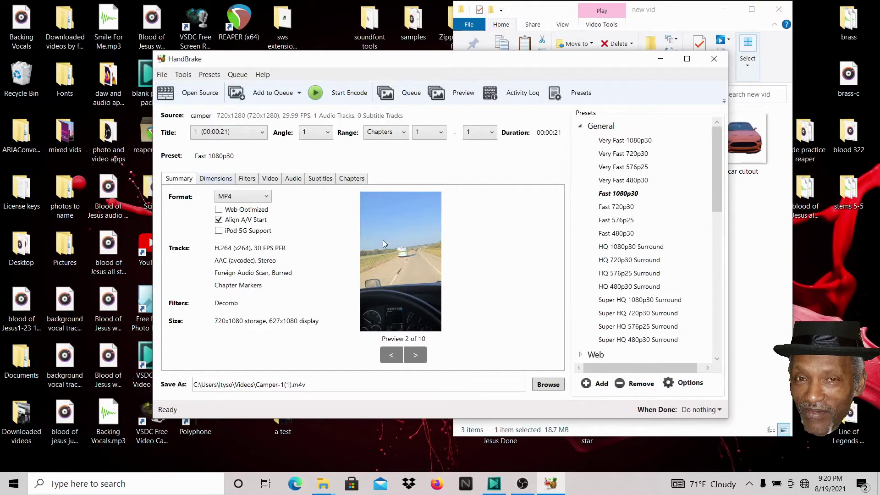
left_click(272, 179)
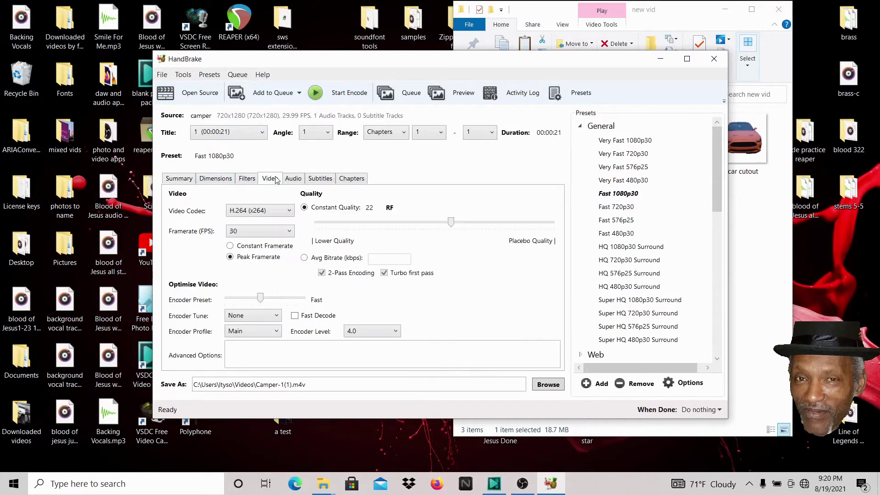
left_click(230, 247)
Encode the video as Camper-2 into the new vid folder on the Desktop and close HandBrake once finished.
left_click(546, 389)
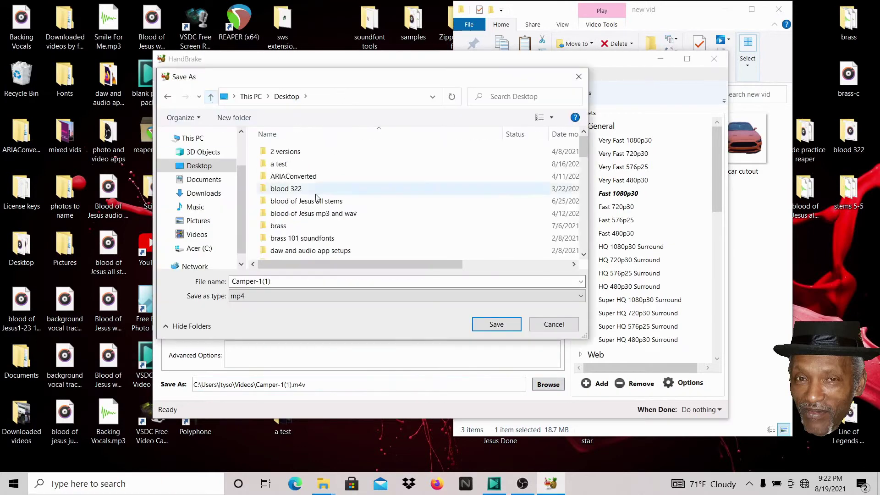
left_click_drag(584, 151, 584, 184)
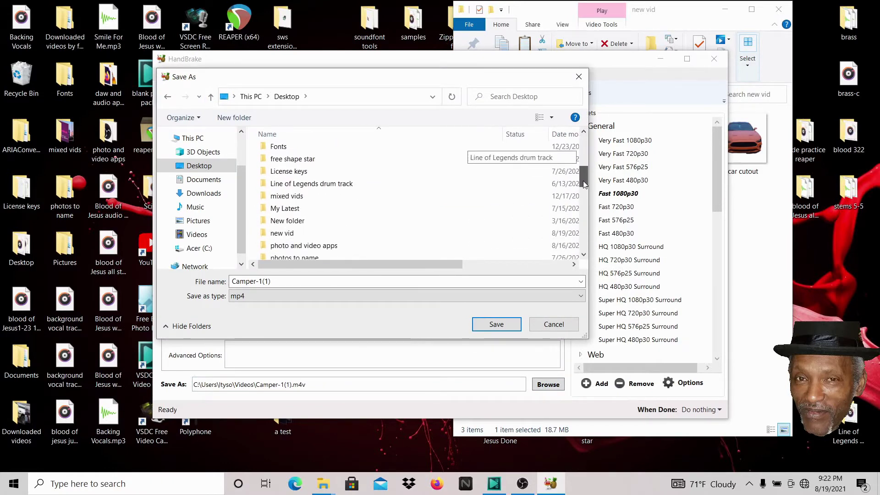
double_click(266, 235)
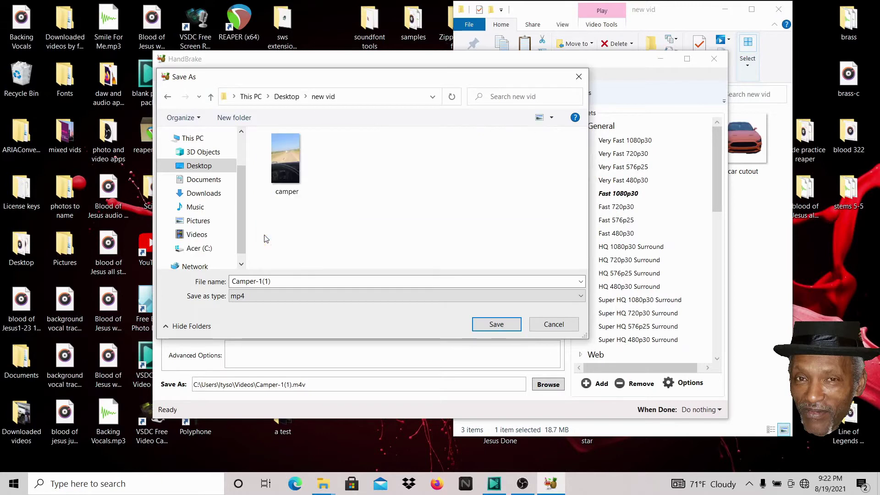
double_click(275, 281)
left_click(276, 281)
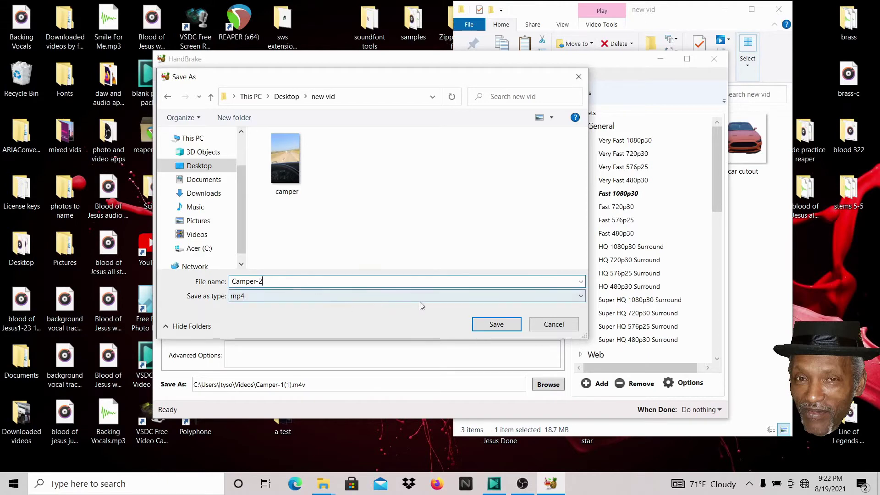
left_click(501, 325)
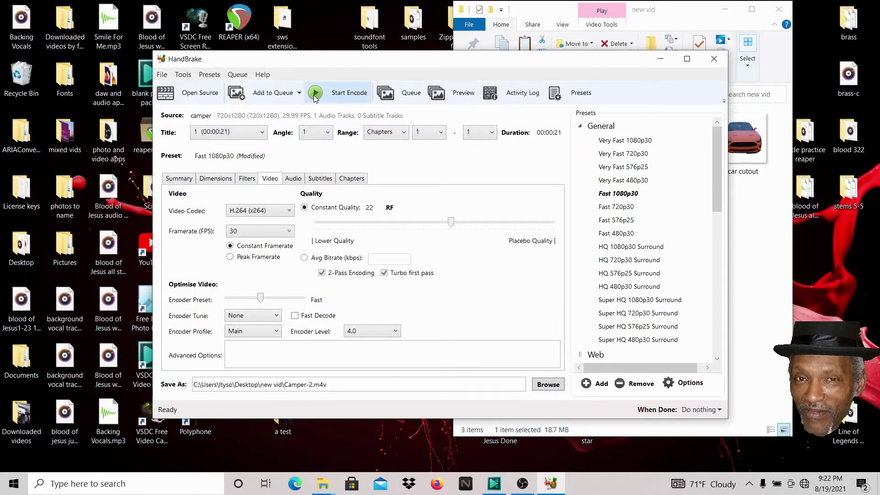
left_click(315, 95)
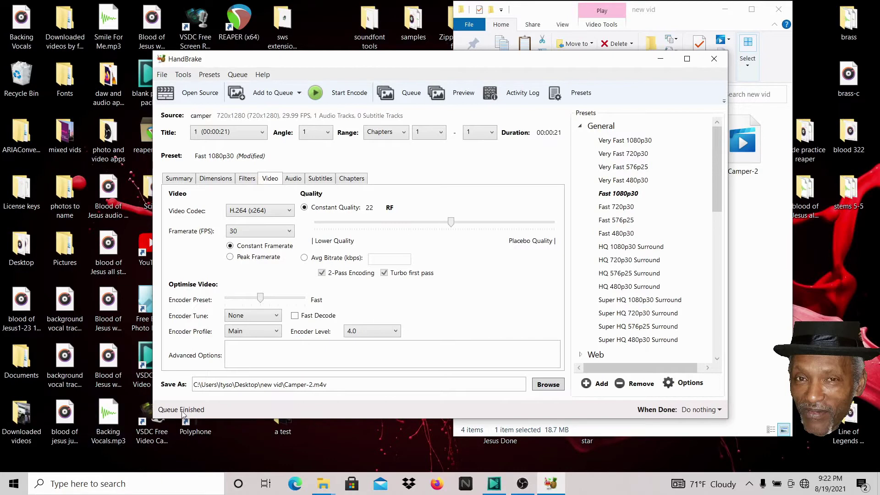
left_click(714, 60)
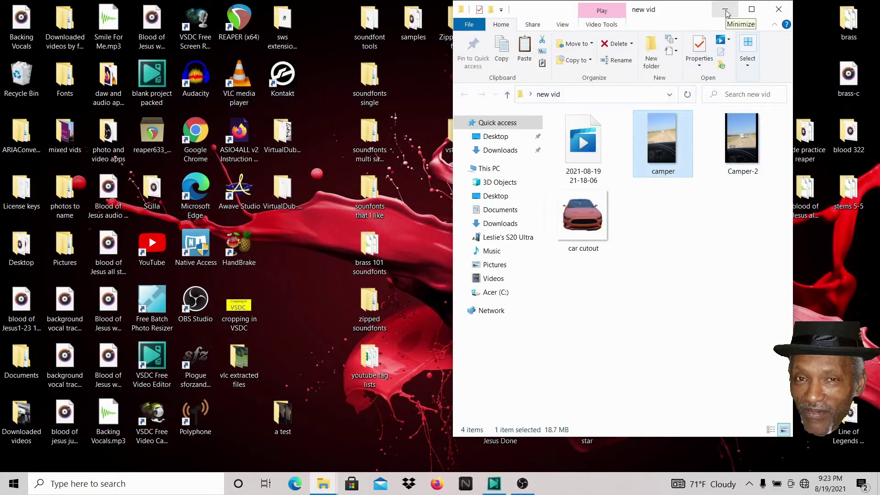
Switch to VSDC Video Editor and import Camper-2 as a new project with the suggested settings.
left_click(494, 485)
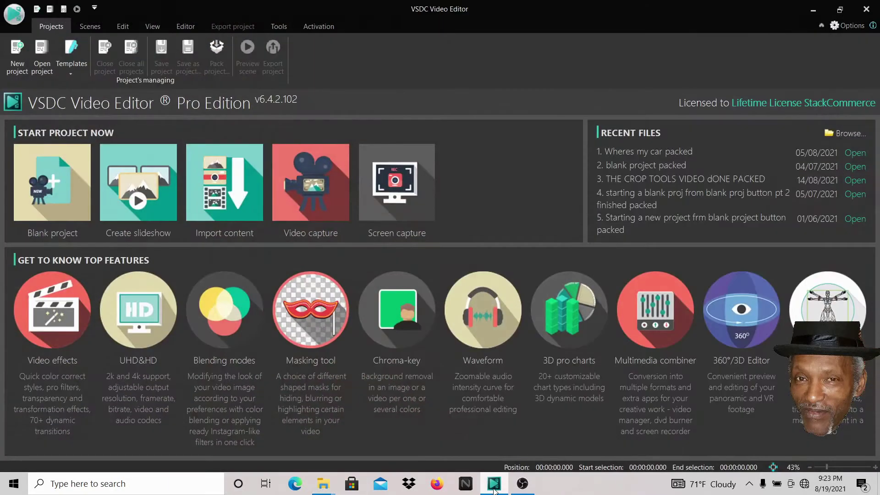
left_click(231, 196)
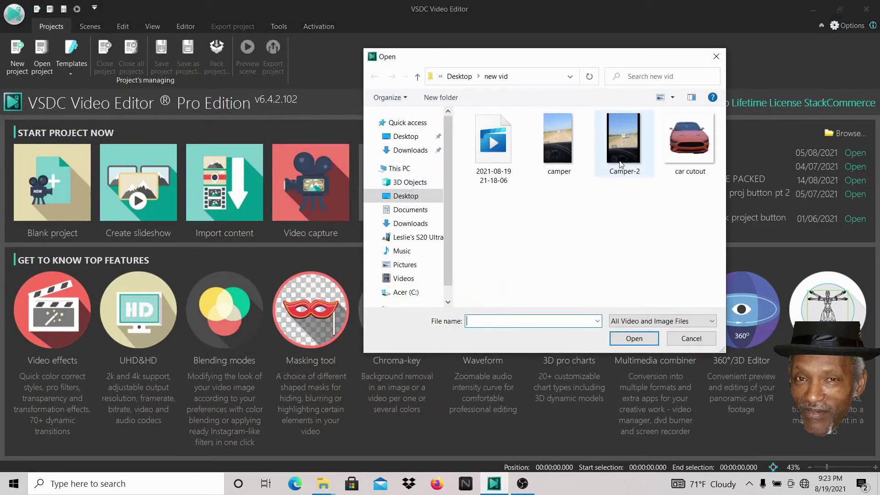
left_click(623, 161)
left_click(632, 340)
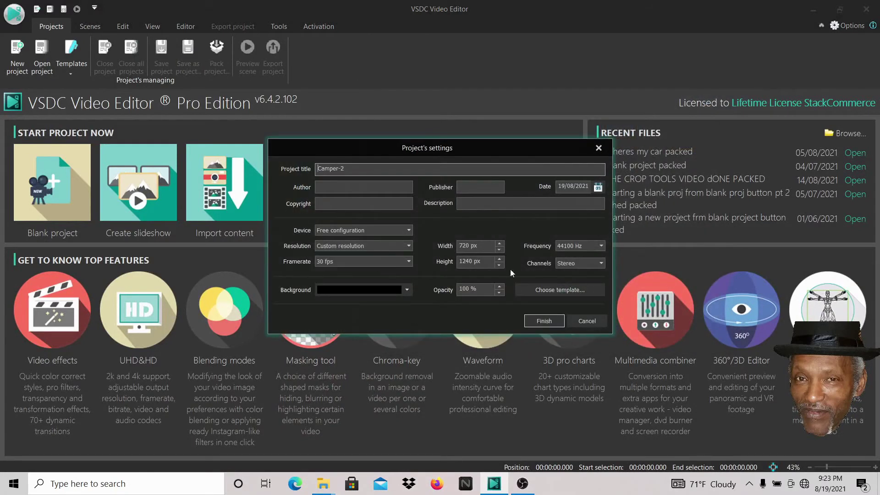
left_click(545, 321)
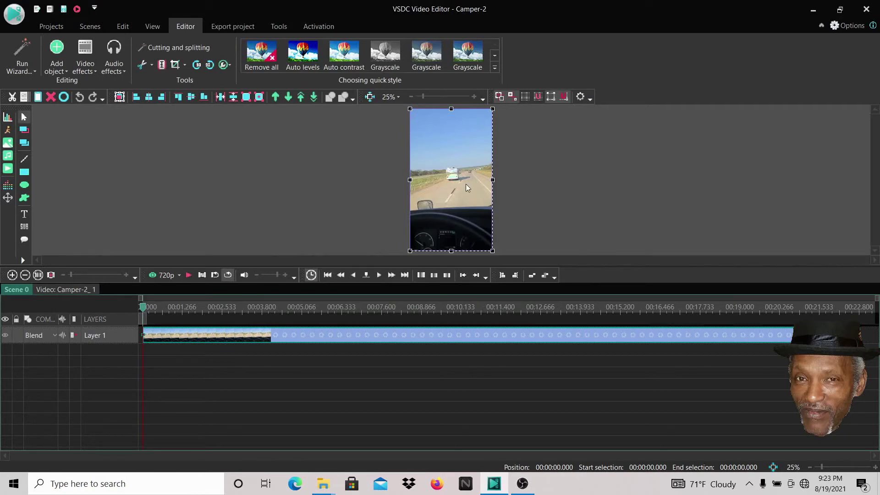
Crop the Camper-2 video to a custom region of about 170x191 pixels tightly around the camper.
left_click(186, 66)
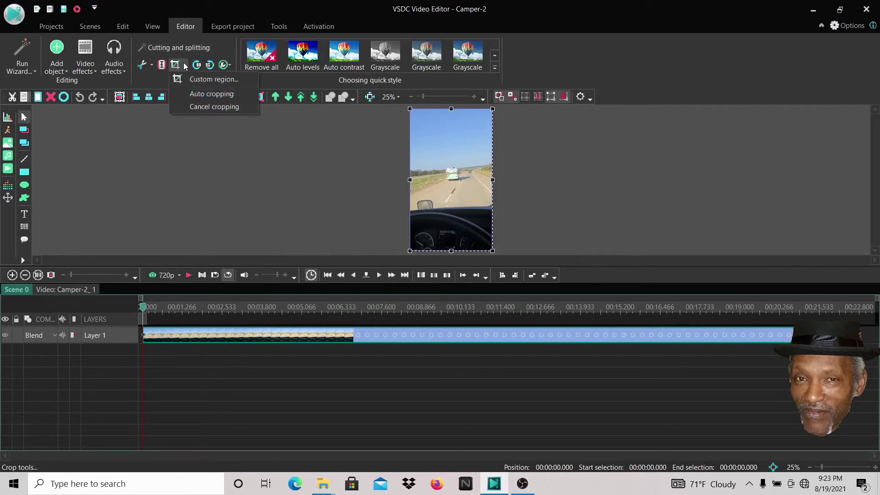
left_click(205, 77)
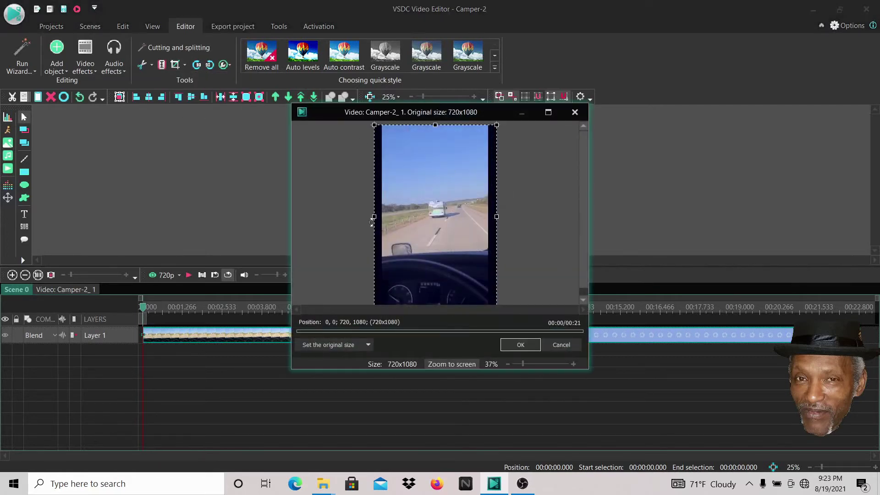
left_click_drag(373, 217, 426, 208)
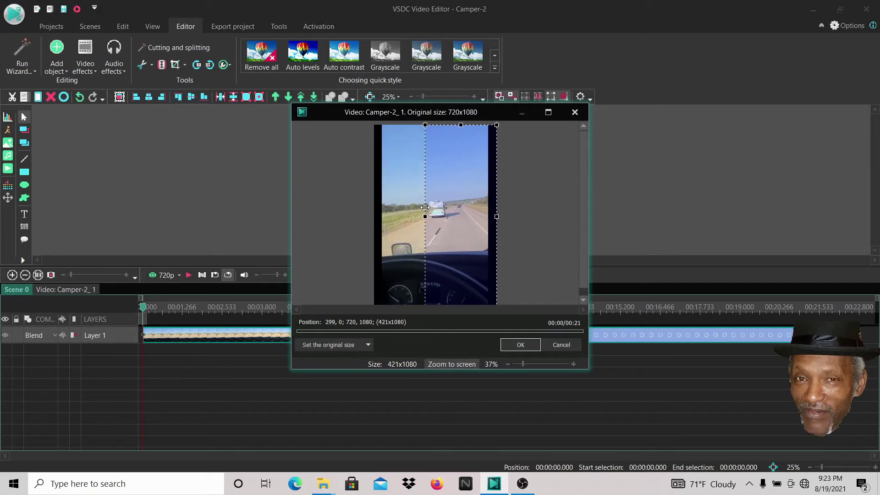
left_click_drag(497, 216, 454, 216)
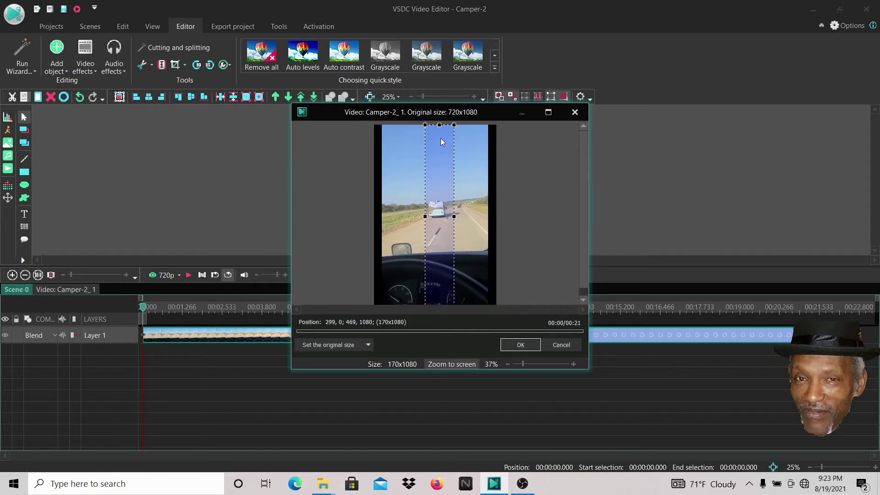
left_click_drag(439, 124, 439, 191)
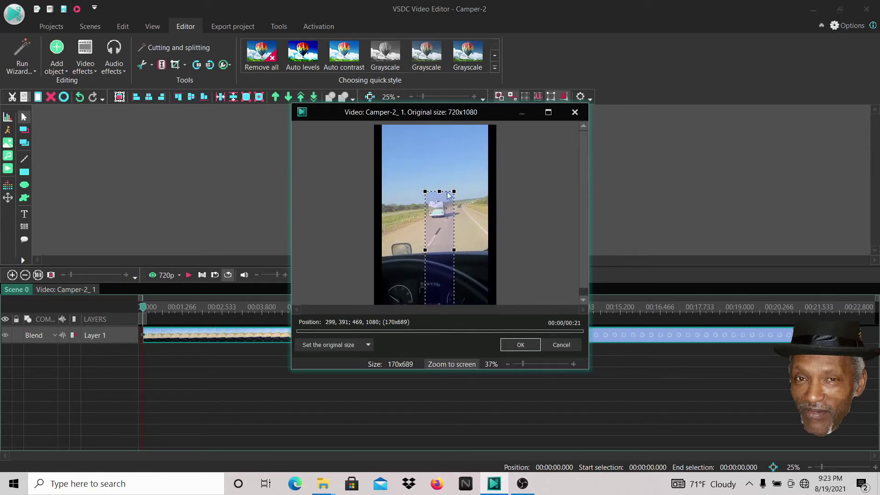
scroll(585, 260, "down", 1)
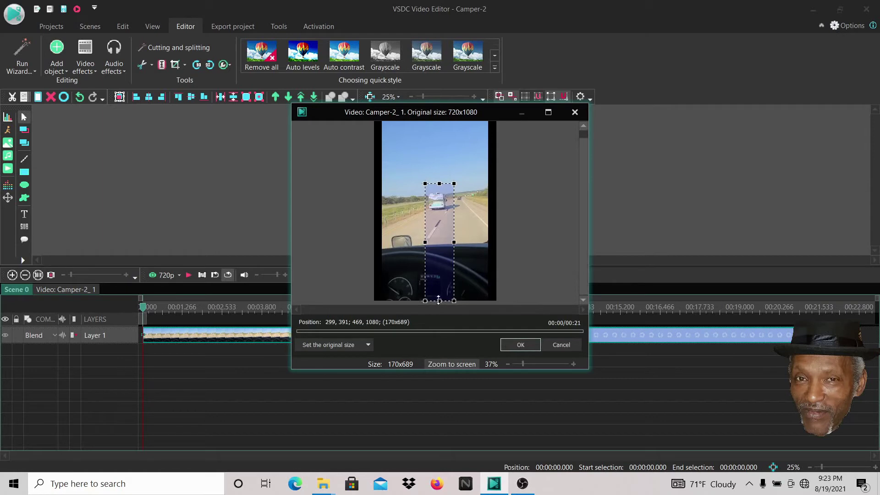
left_click_drag(439, 301, 438, 216)
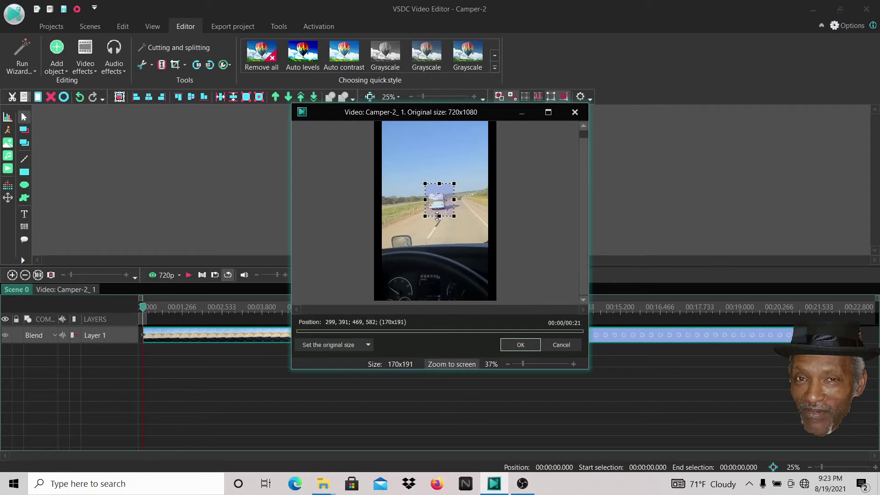
left_click(519, 346)
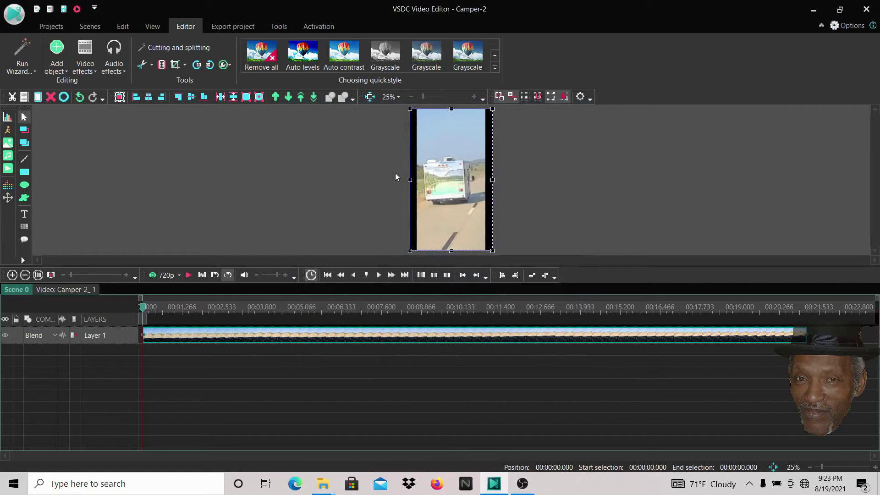
Open the cropped Camper-2 video's properties and set Stretch video to Yes.
right_click(462, 188)
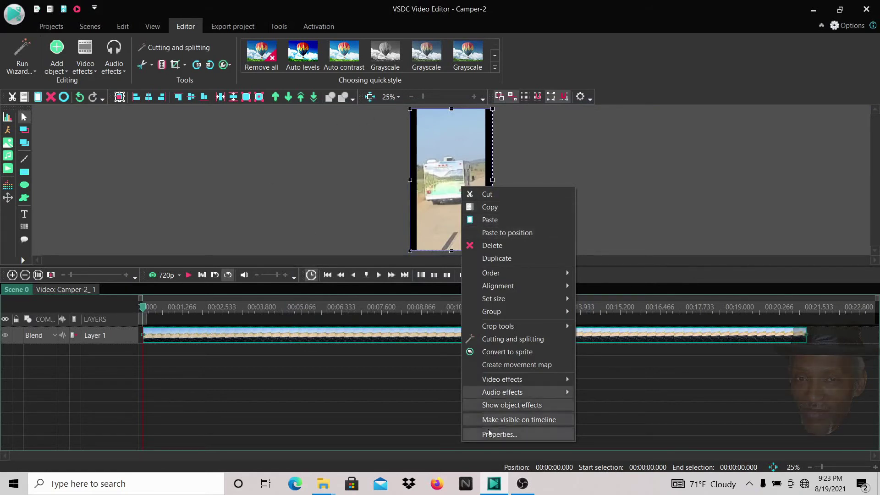
left_click(519, 438)
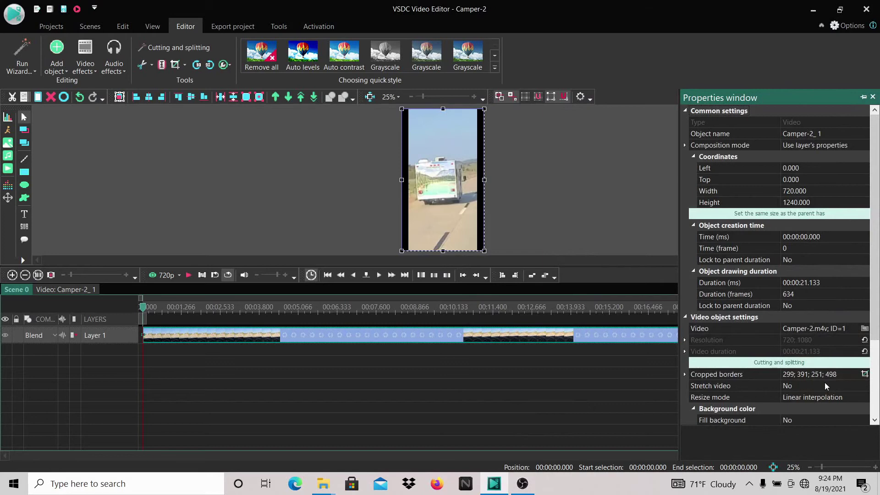
left_click(866, 387)
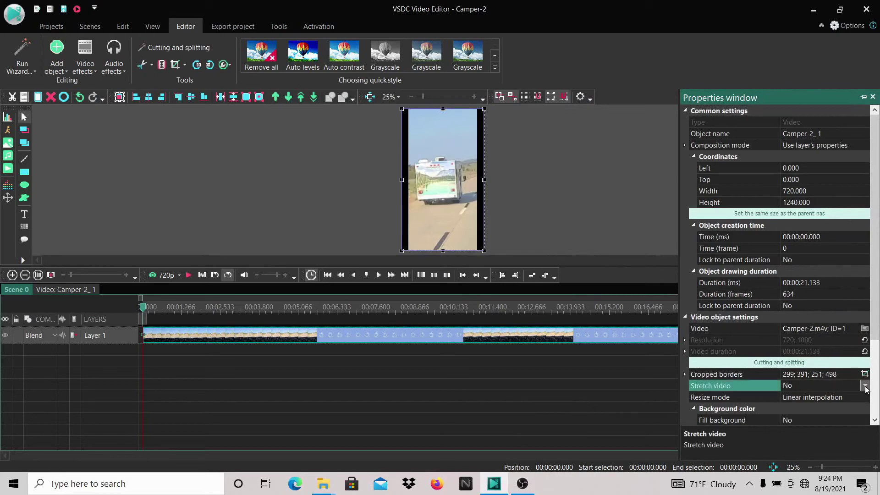
left_click(866, 387)
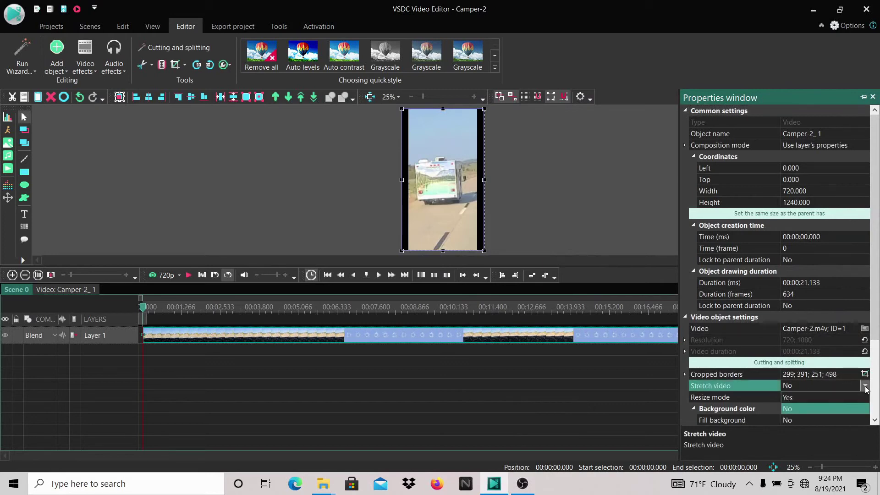
left_click(843, 401)
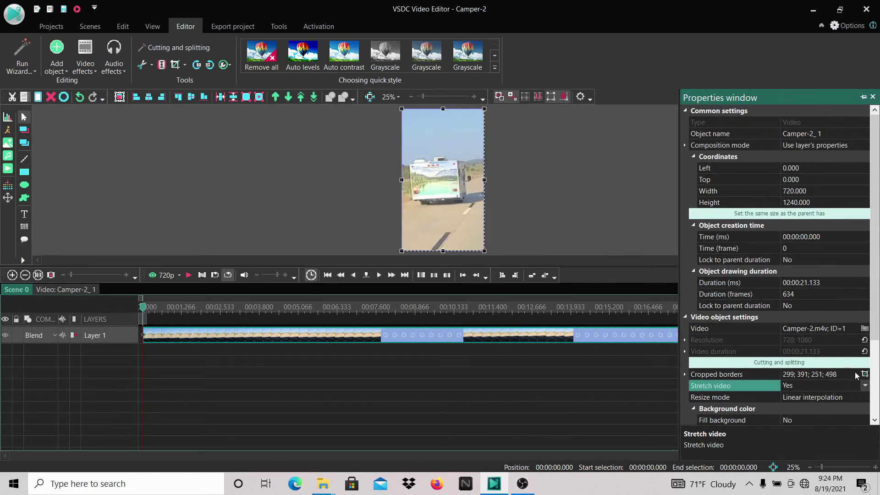